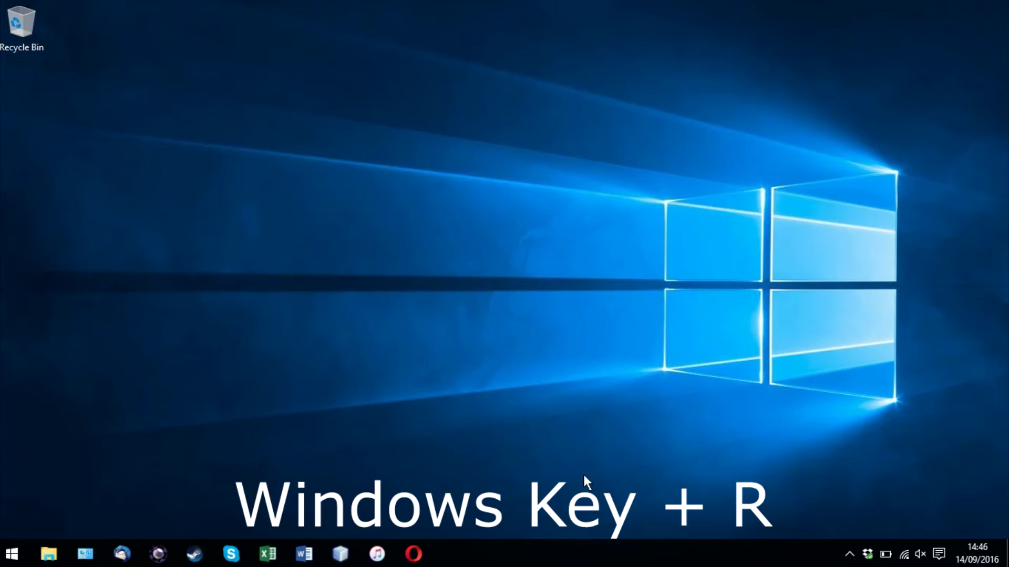
Launch regedit from the Win+R Run dialog.
key(super+r)
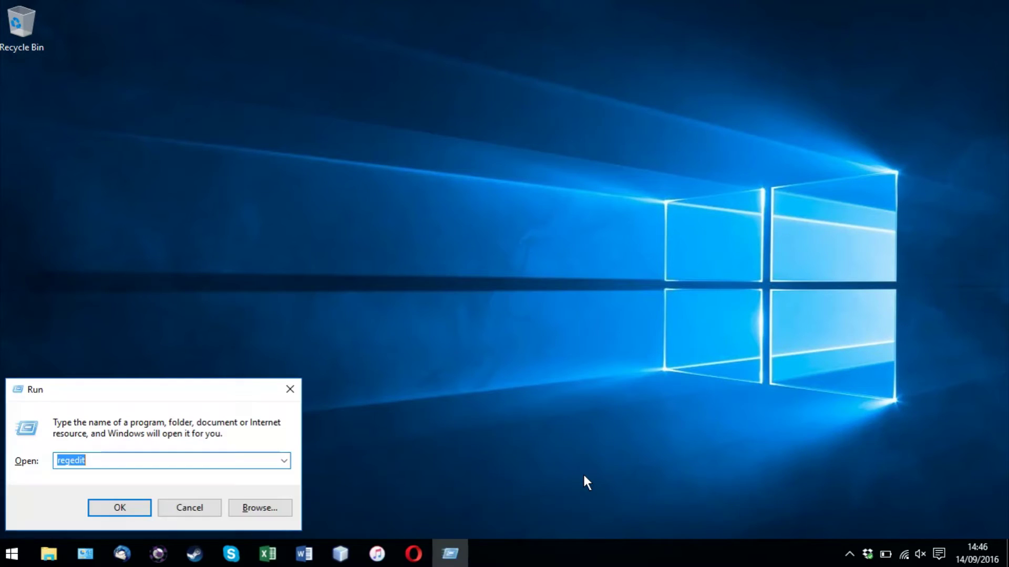
click(583, 476)
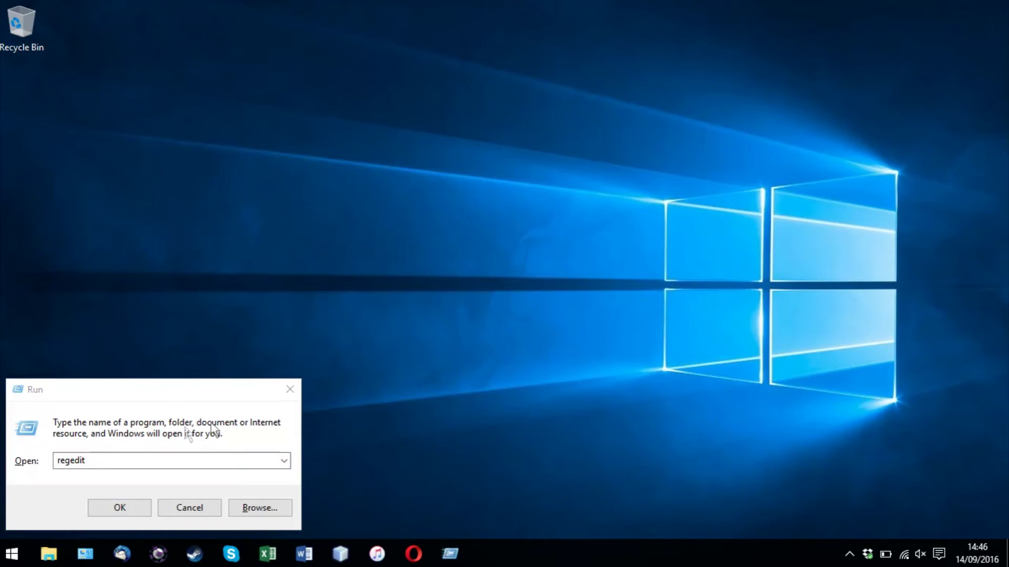
click(96, 461)
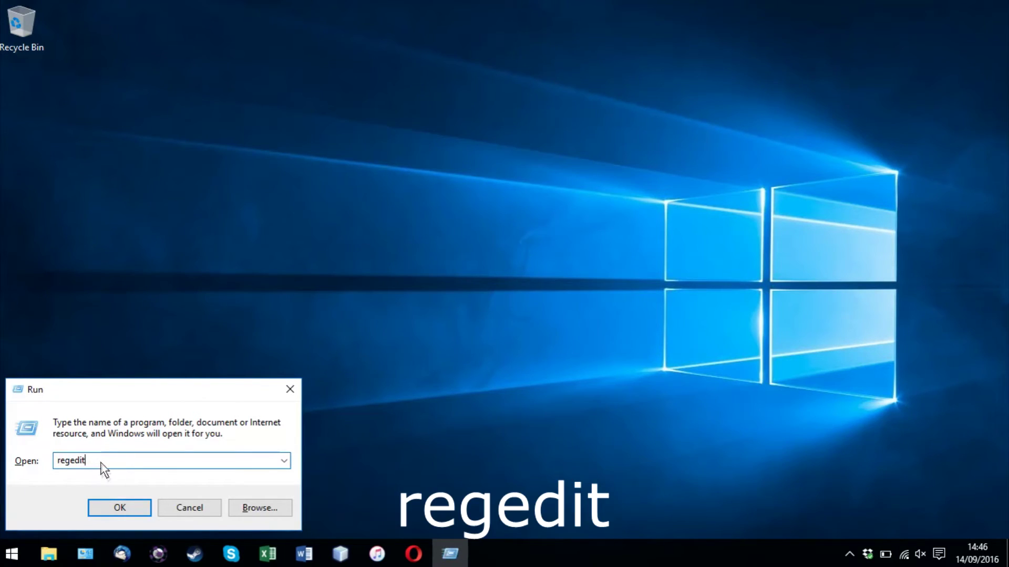
click(128, 506)
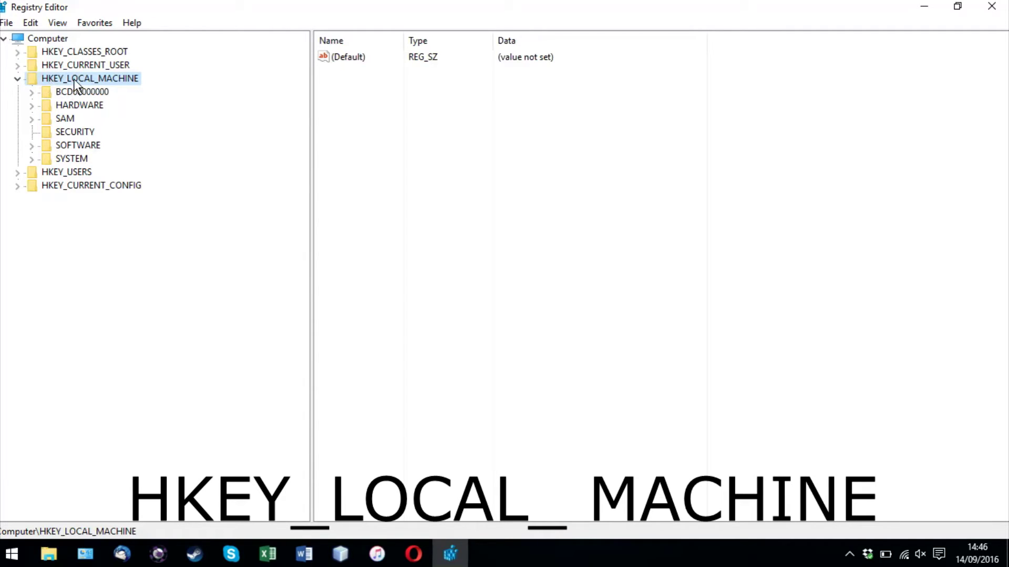
Expand SYSTEM > ControlSet001 > Control and select the TimeZoneInformation key.
click(31, 158)
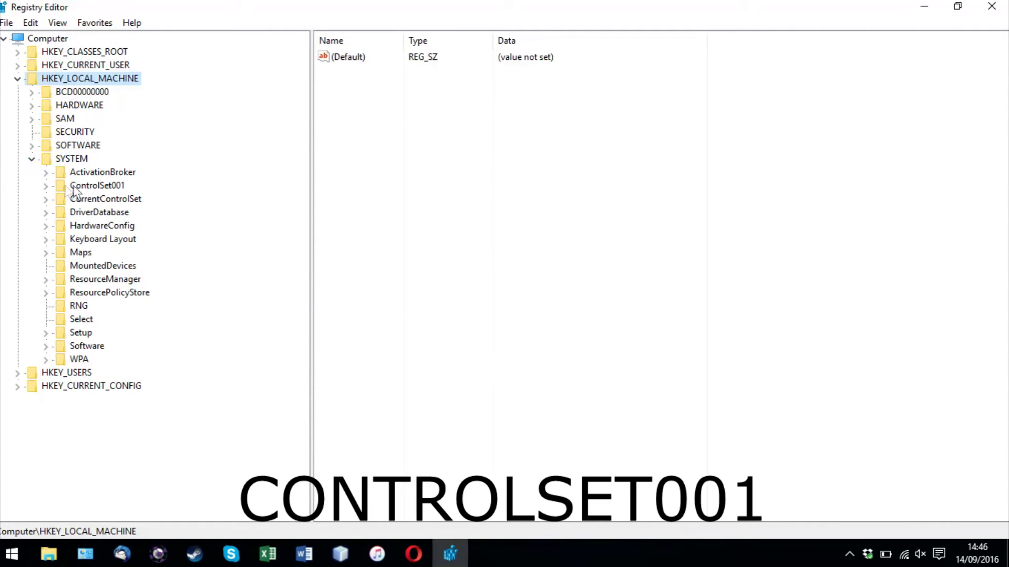
click(45, 186)
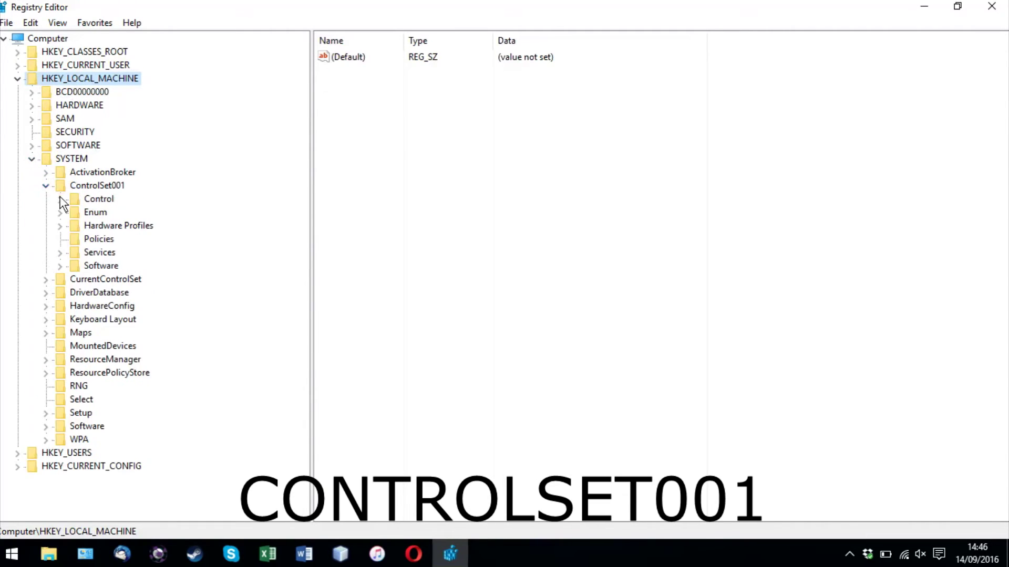
click(59, 200)
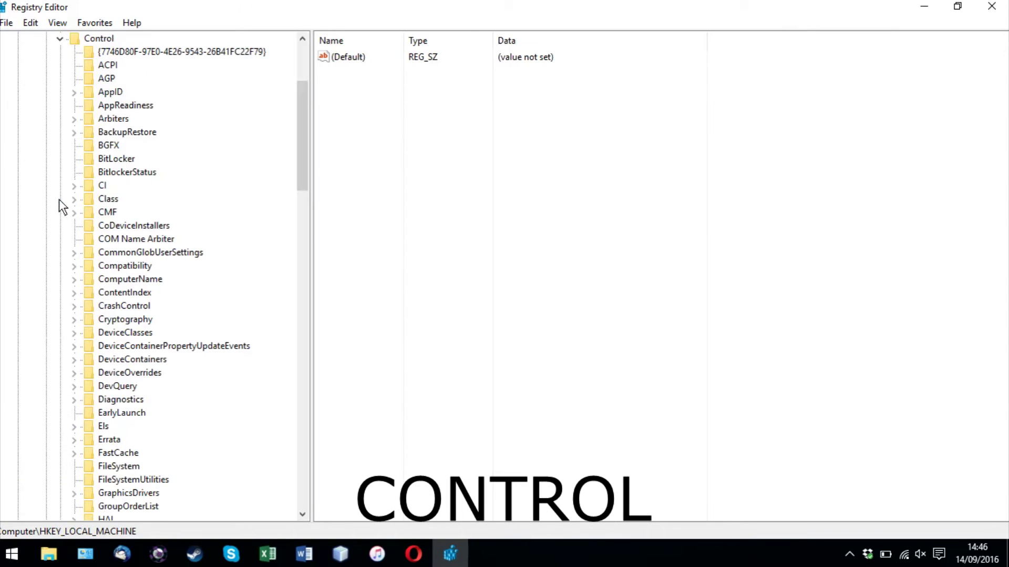
drag(306, 127, 301, 355)
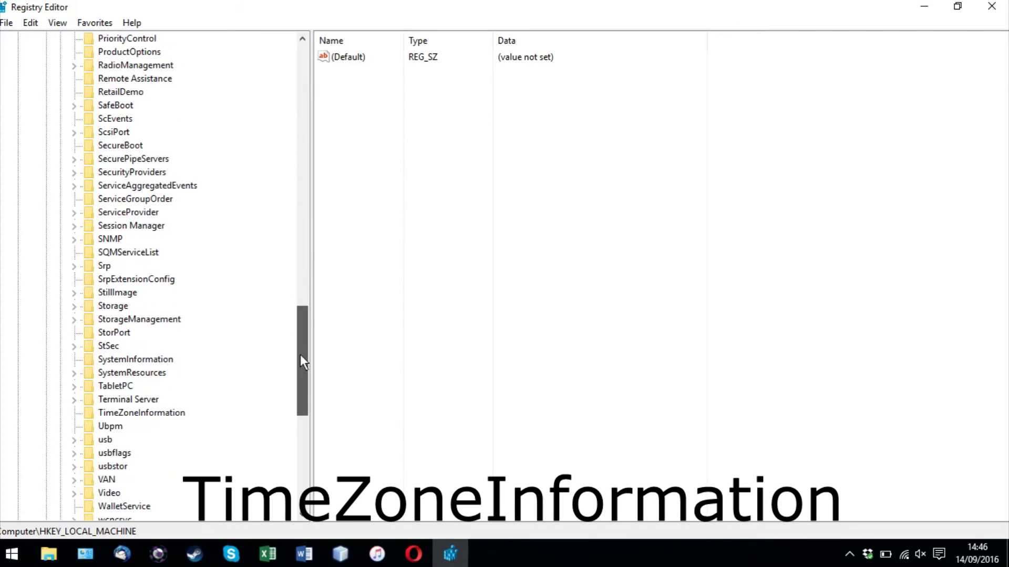
click(167, 415)
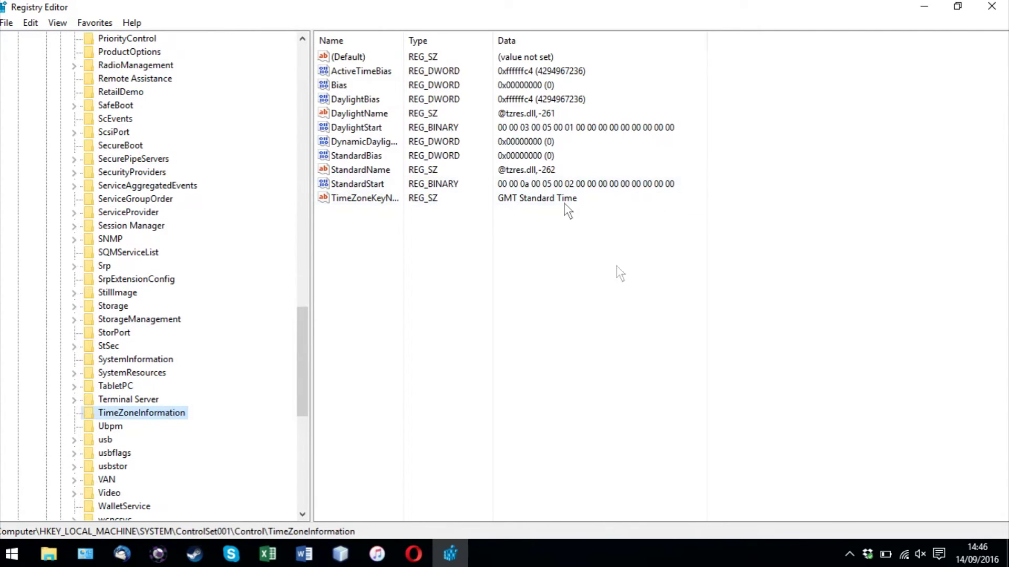
Create a DWORD (32-bit) value named RealTimeIsUniversal in TimeZoneInformation.
right_click(373, 250)
mouse_move(411, 260)
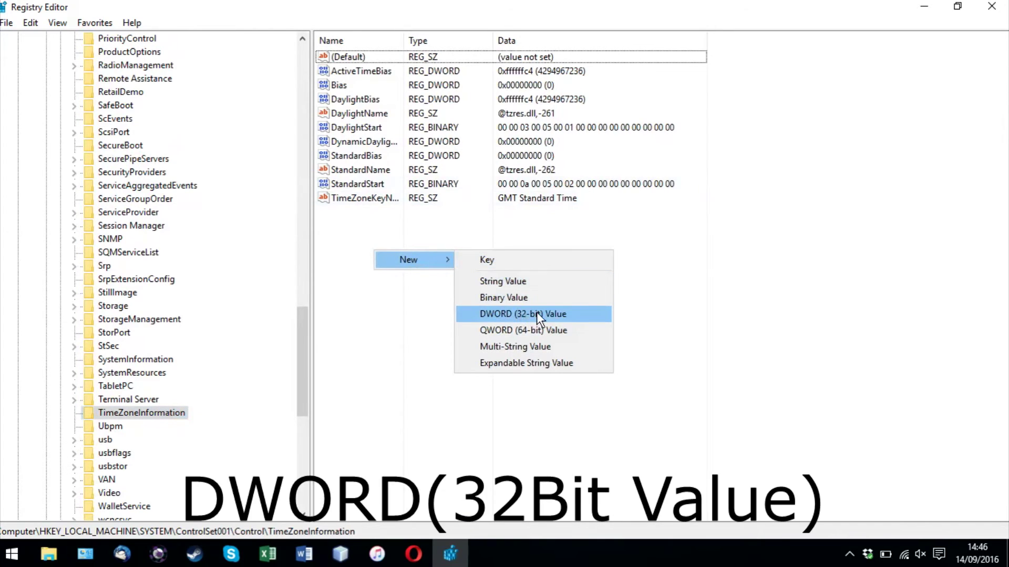
click(556, 314)
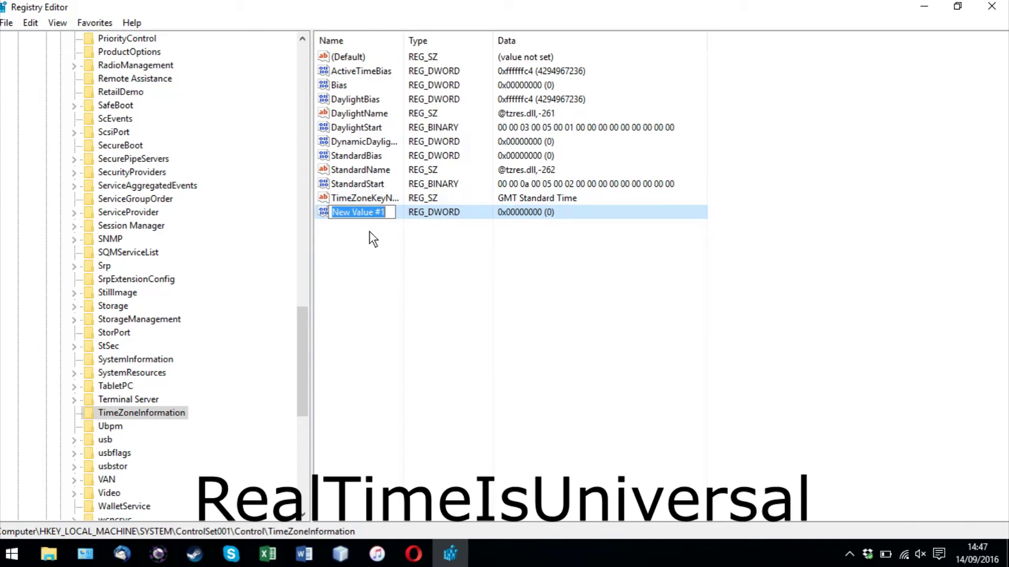
text(RealTimeIsU)
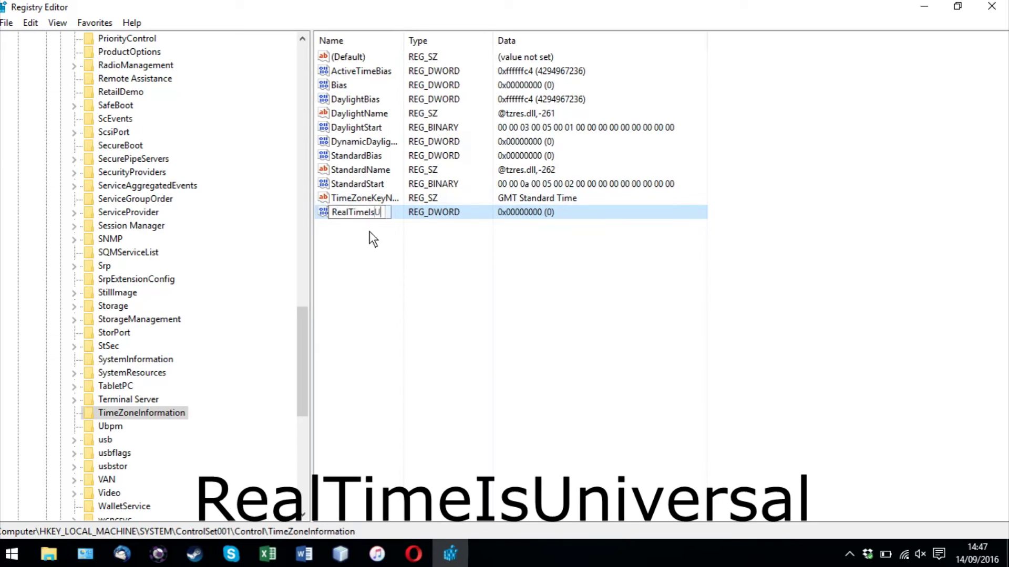
text(niversal)
key(Return)
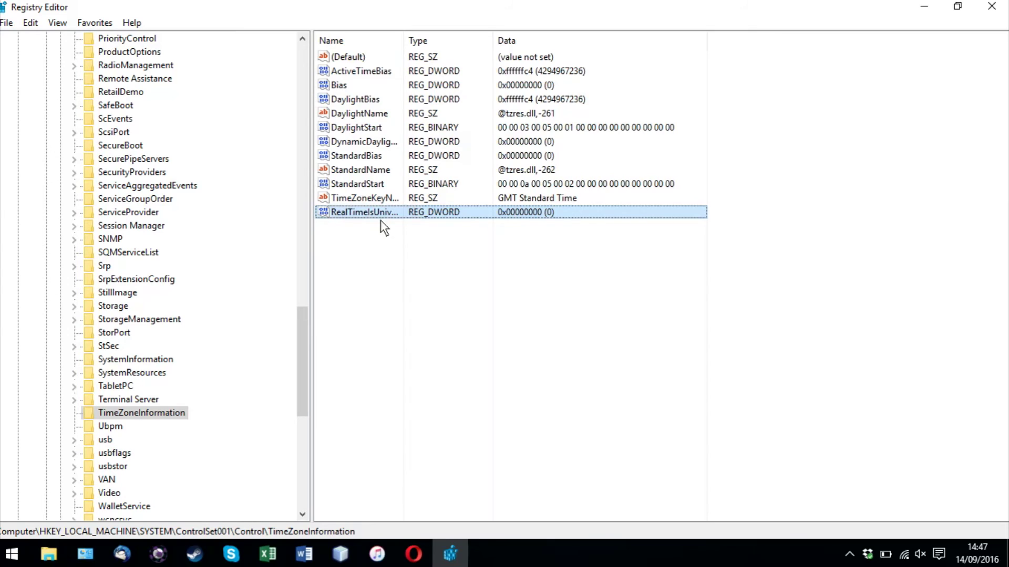
double_click(380, 213)
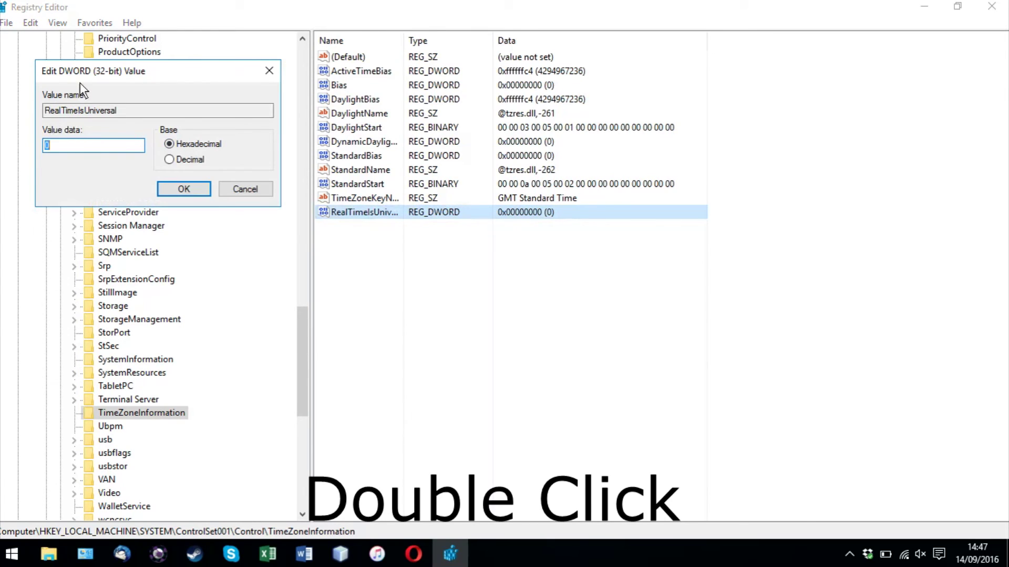
Save 1 as RealTimeIsUniversal's value data and close Registry Editor.
drag(102, 73, 436, 259)
text(1)
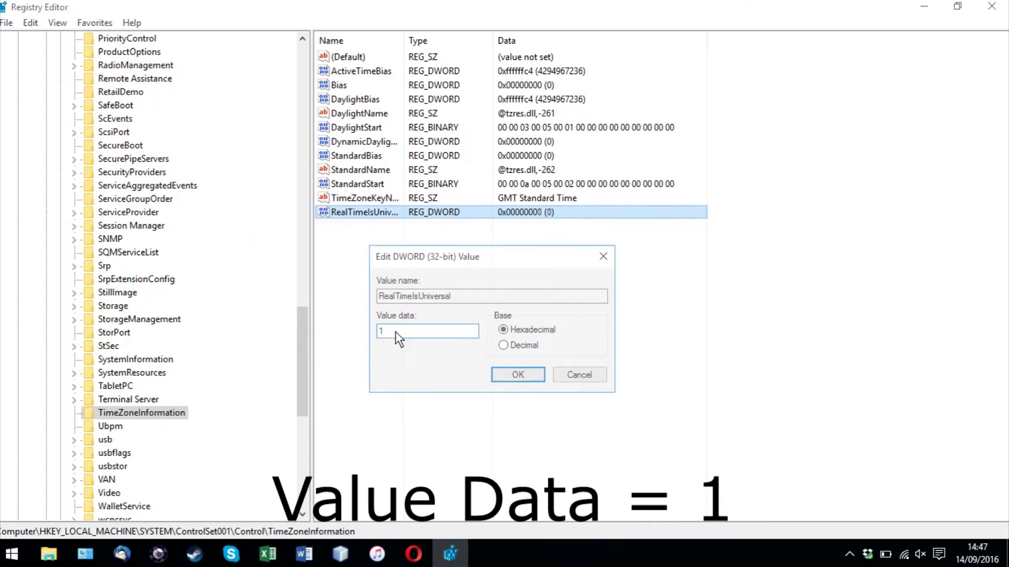
key(Return)
click(991, 6)
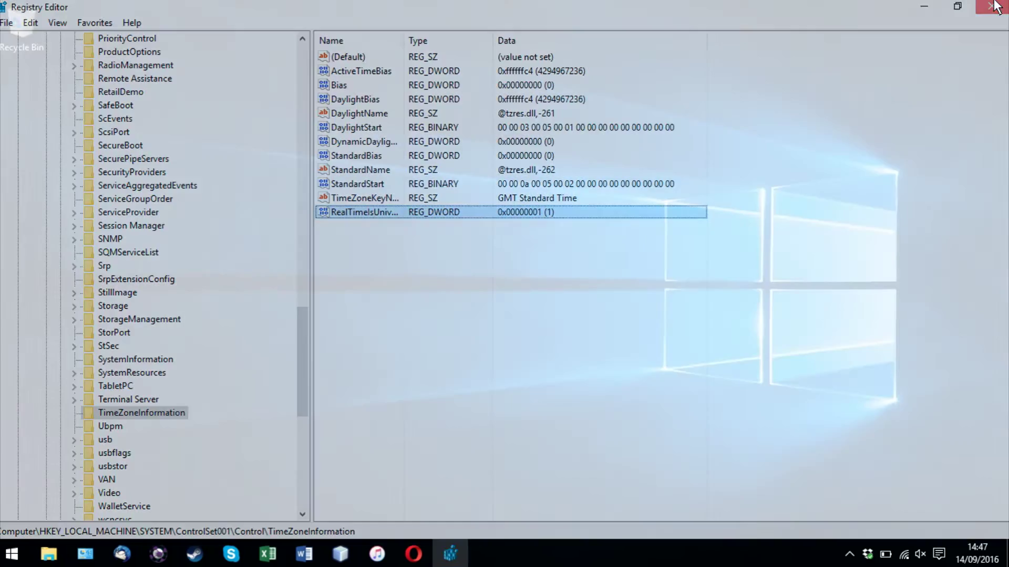